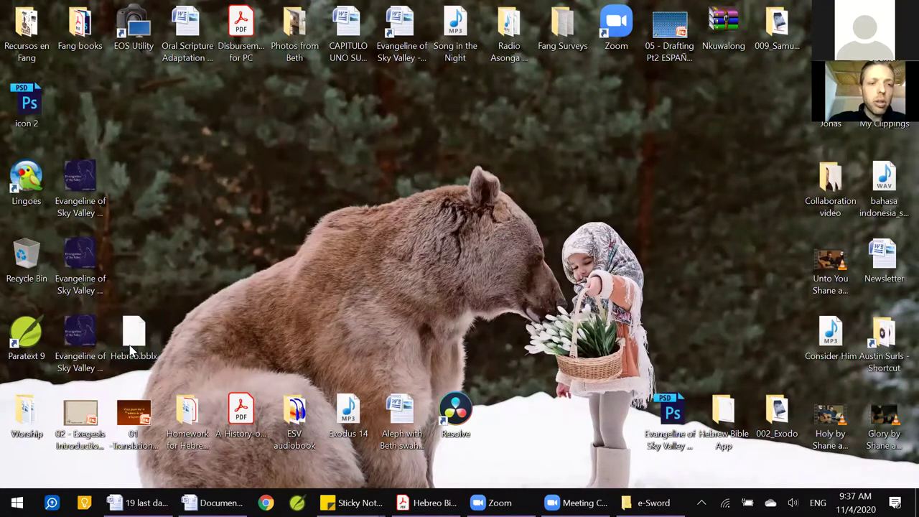
Move the Hebreo.bblx file to an empty area of the desktop
{"action": "left_click_drag", "start_coordinate": [144, 345], "coordinate": [153, 208]}
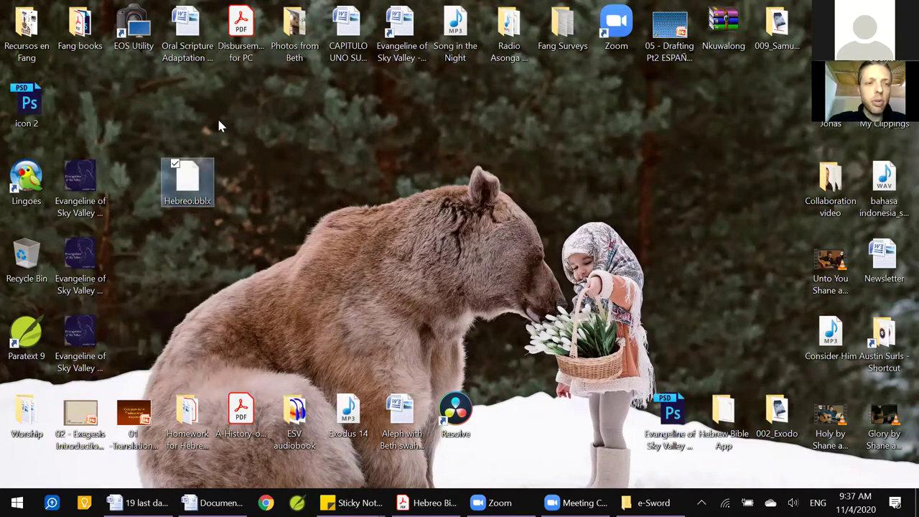
{"action": "left_click", "coordinate": [183, 120]}
{"action": "left_click_drag", "start_coordinate": [138, 127], "coordinate": [233, 254]}
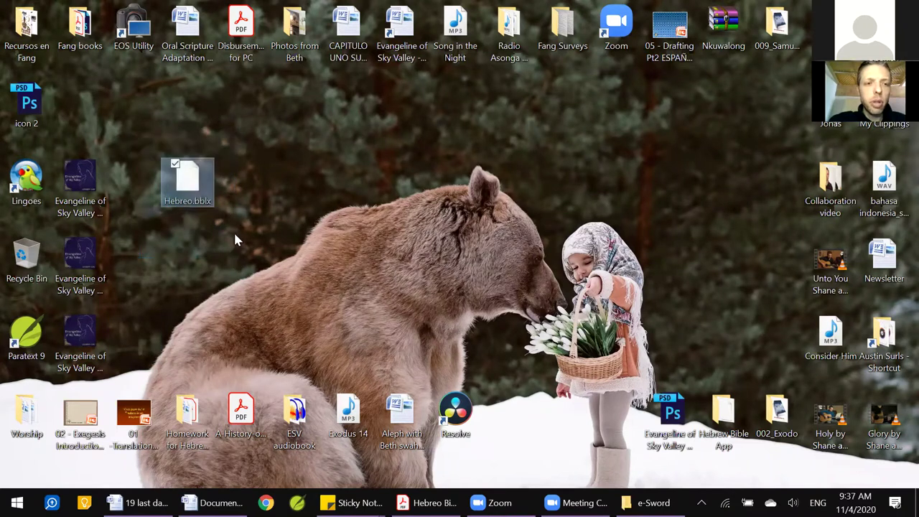
{"action": "left_click", "coordinate": [240, 195]}
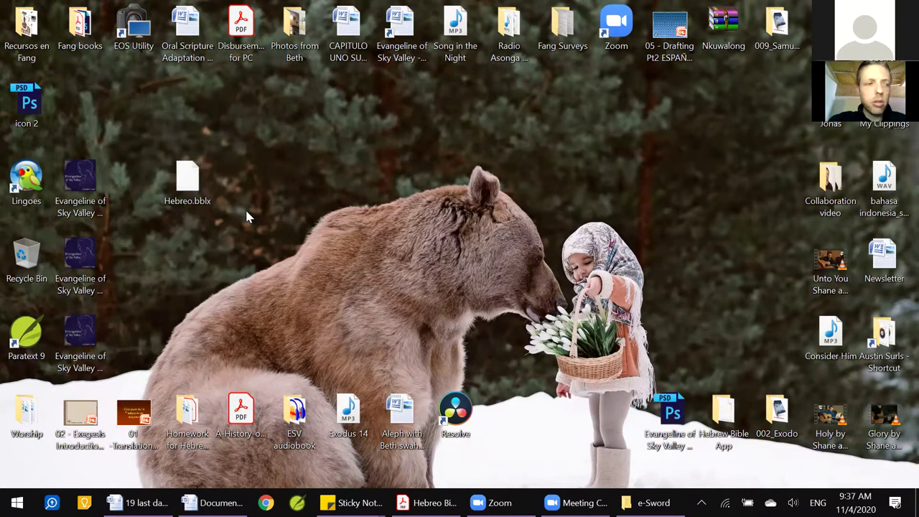
Copy the Hebreo.bblx file from the desktop
{"action": "left_click", "coordinate": [192, 181]}
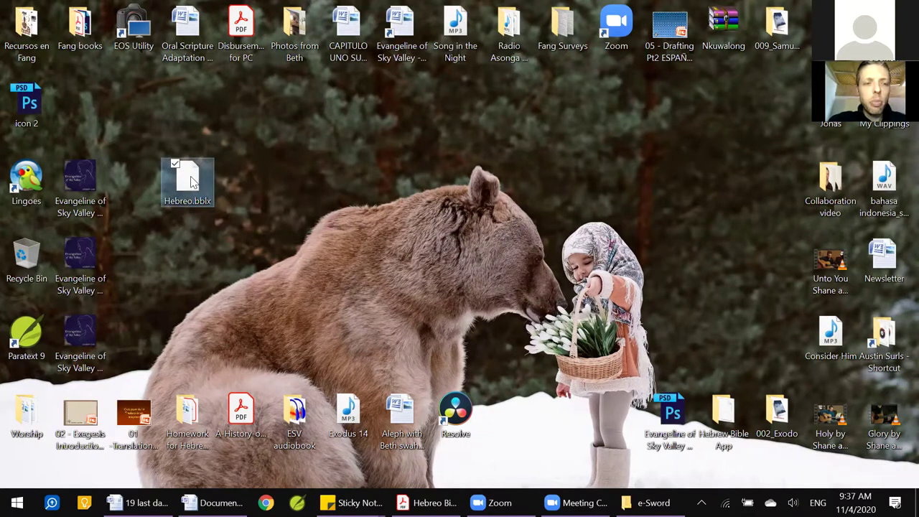
{"action": "right_click", "coordinate": [191, 181]}
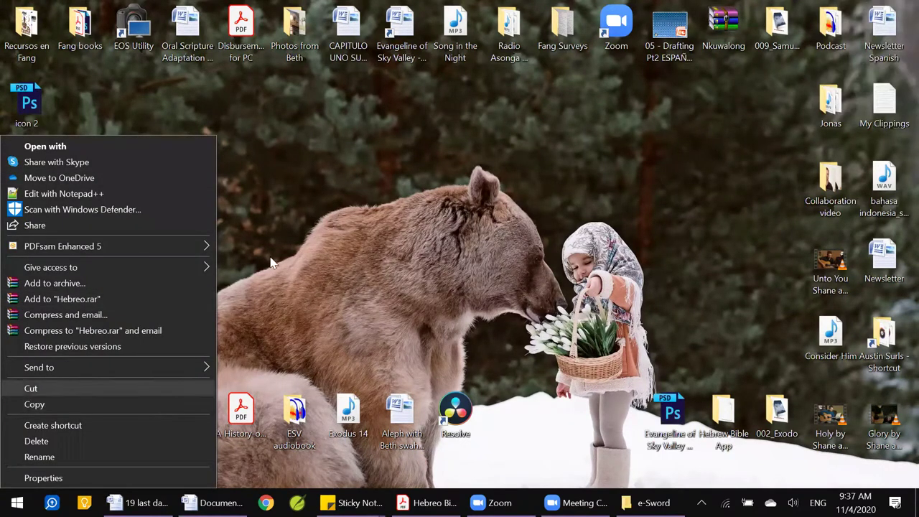
{"action": "key", "text": "Escape"}
{"action": "key", "text": "shift+F10"}
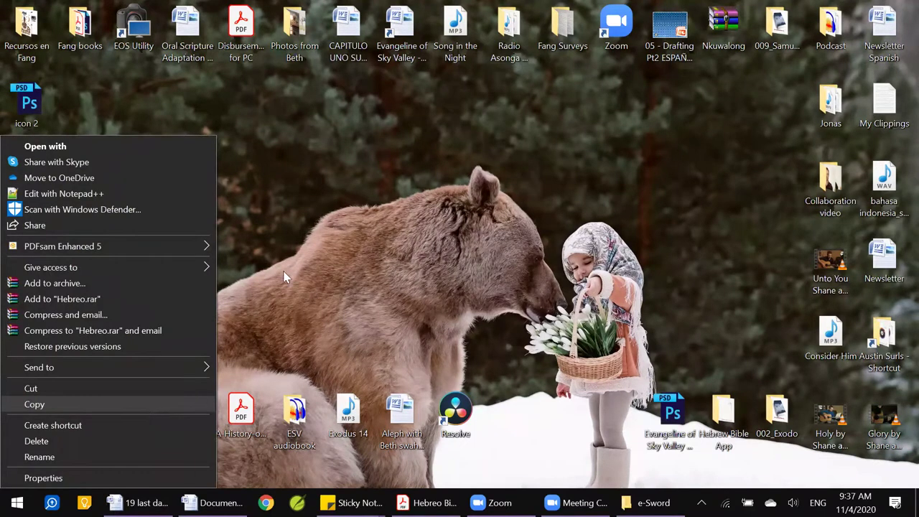
{"action": "left_click", "coordinate": [237, 192]}
{"action": "left_click", "coordinate": [245, 207]}
{"action": "left_click", "coordinate": [189, 180]}
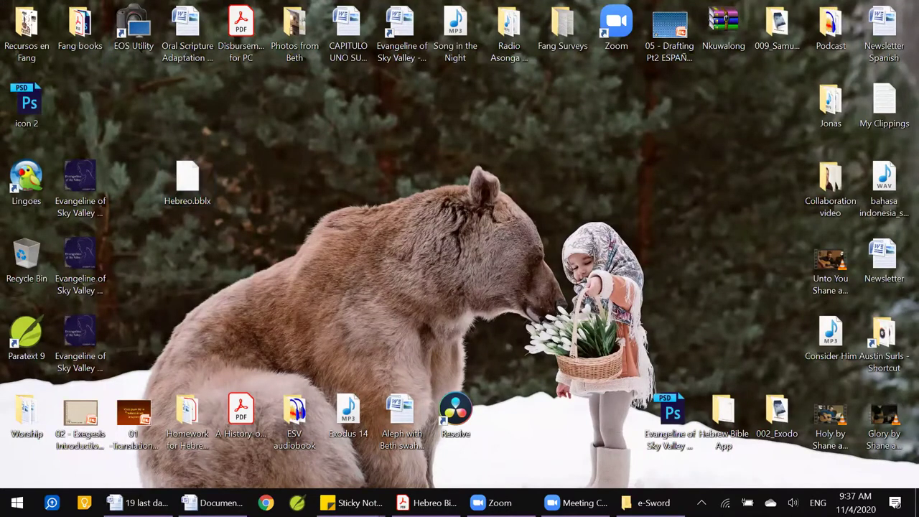
Switch to File Explorer and open the e-Sword folder inside Program Files (x86) on the Windows (C:) drive
{"action": "left_click", "coordinate": [650, 503]}
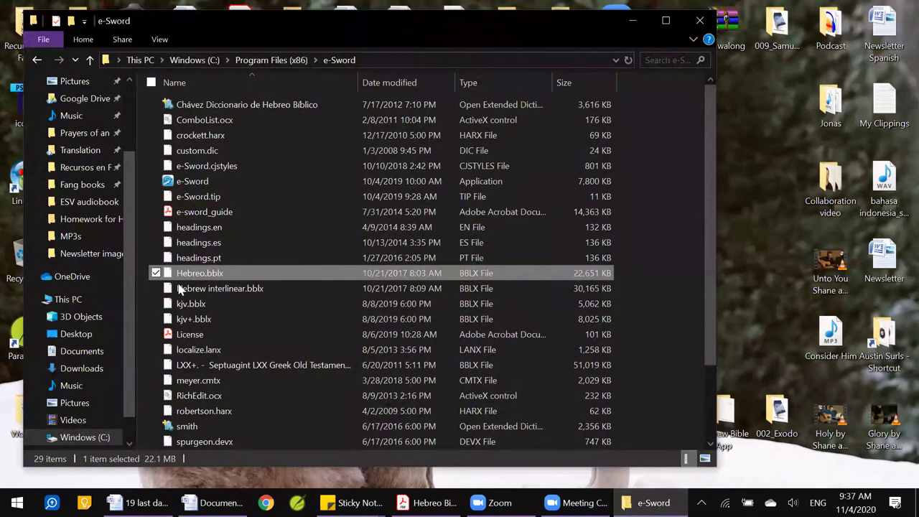
{"action": "left_click", "coordinate": [97, 439]}
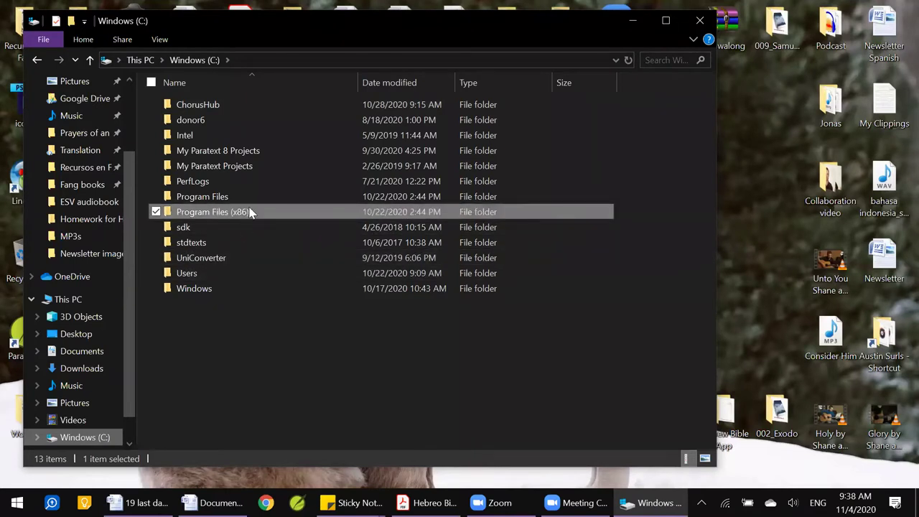
{"action": "mouse_move", "coordinate": [251, 212]}
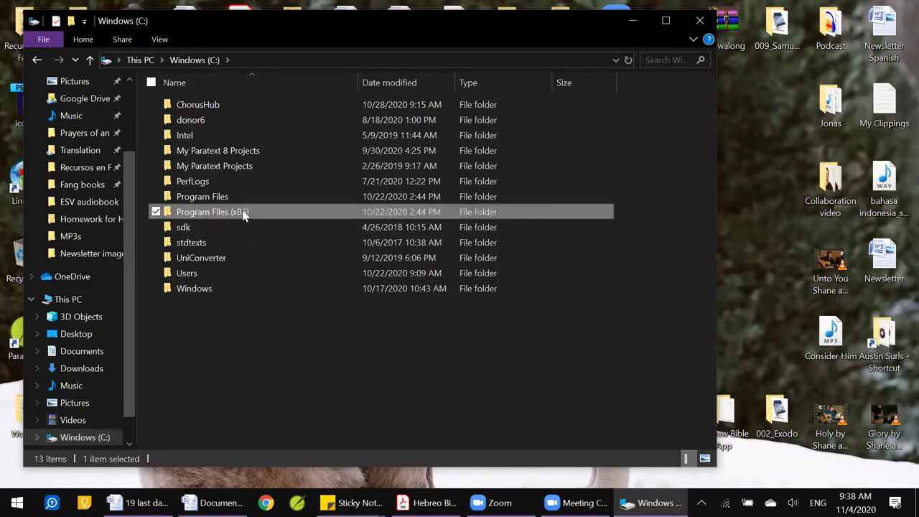
{"action": "left_click", "coordinate": [219, 196]}
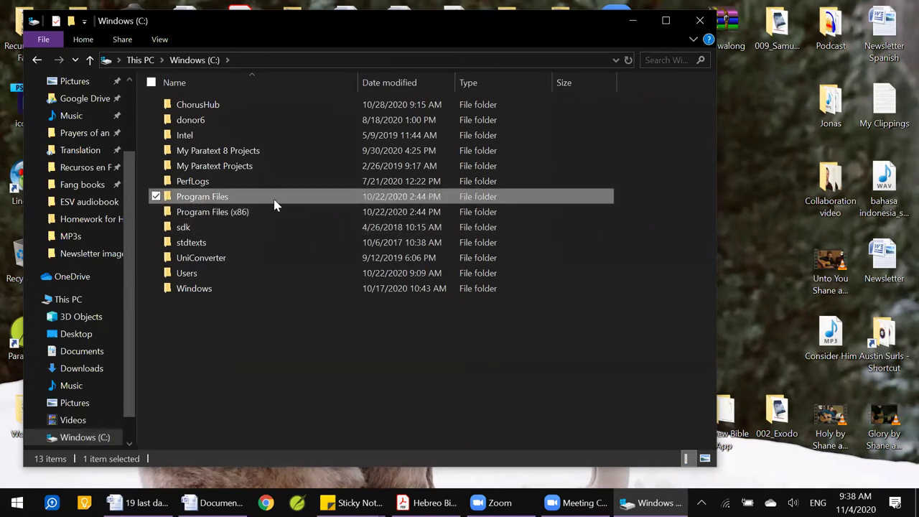
{"action": "left_click", "coordinate": [228, 216]}
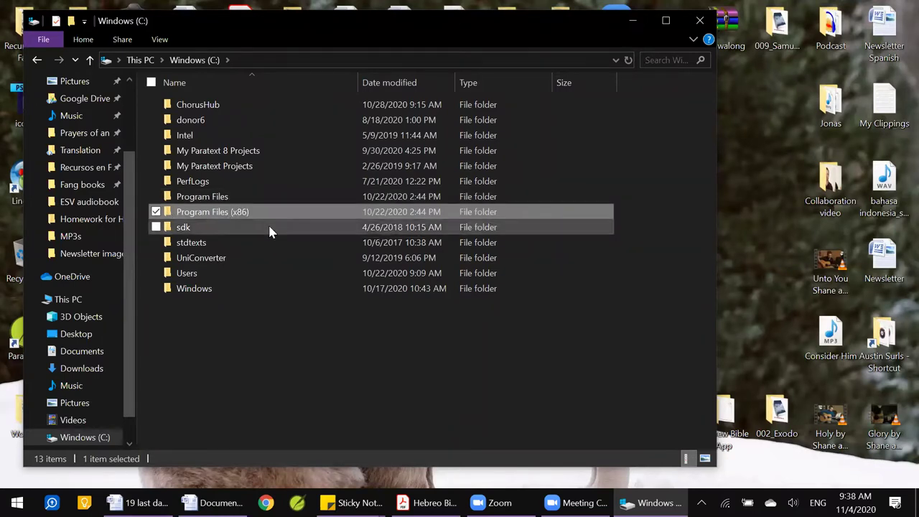
{"action": "left_click", "coordinate": [194, 201]}
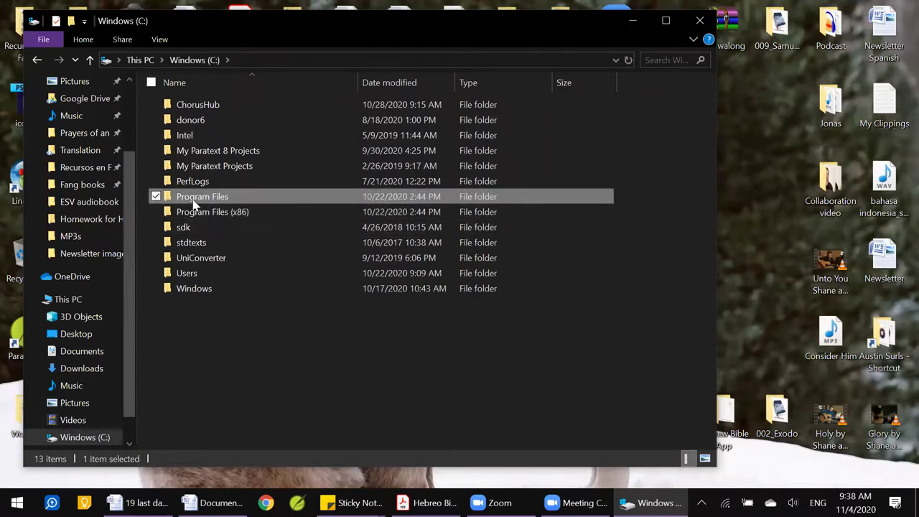
{"action": "left_click", "coordinate": [246, 216]}
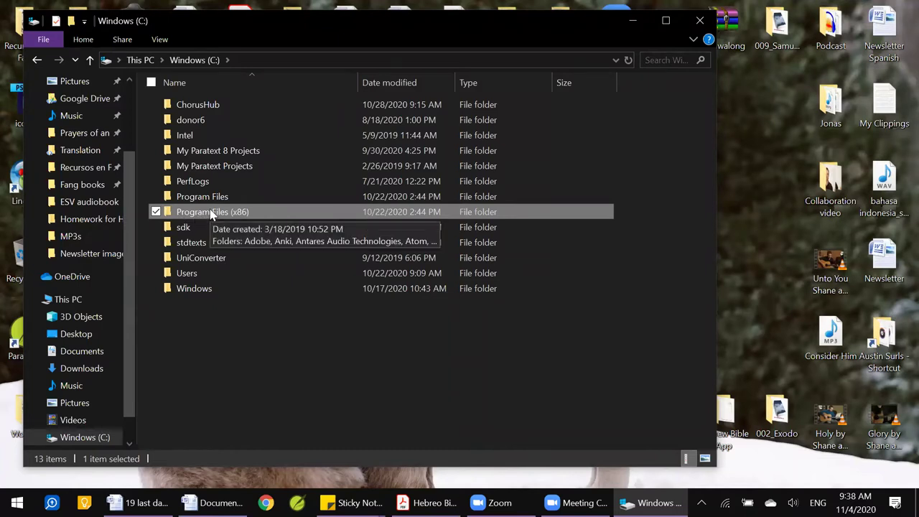
{"action": "double_click", "coordinate": [211, 212]}
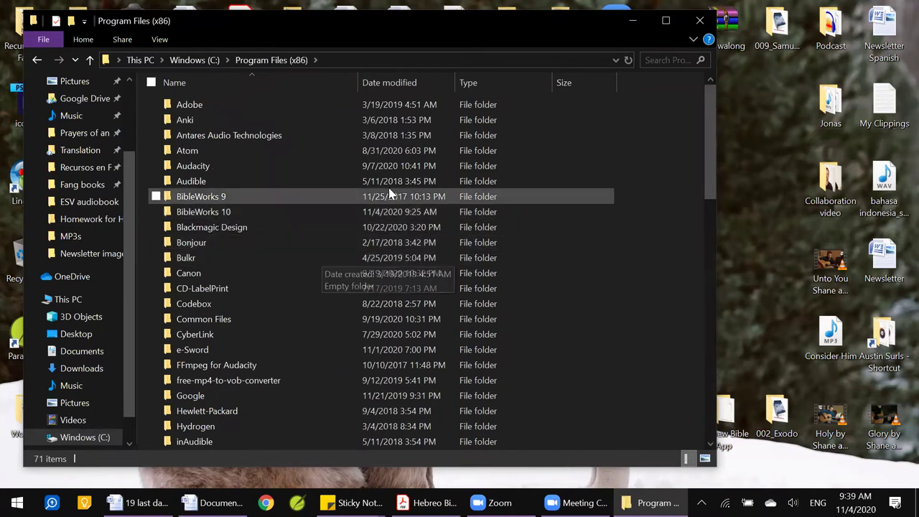
{"action": "left_click", "coordinate": [192, 352]}
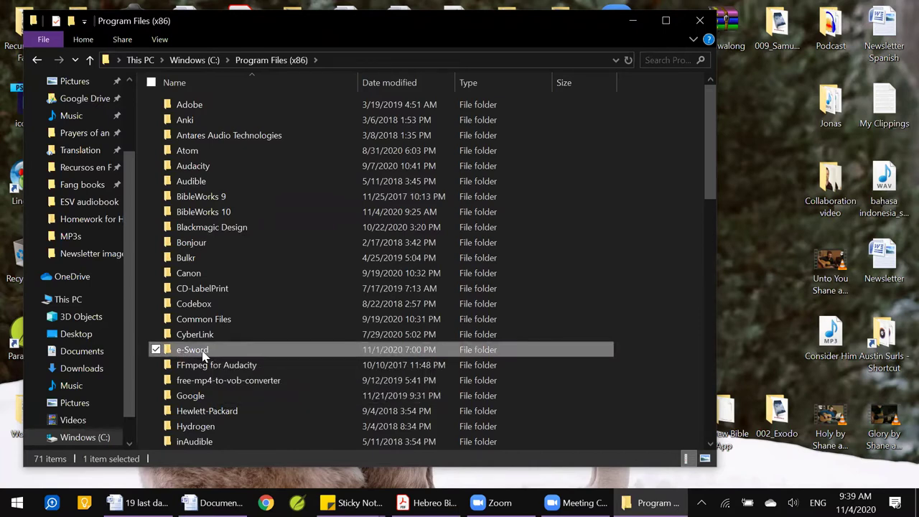
{"action": "double_click", "coordinate": [204, 352]}
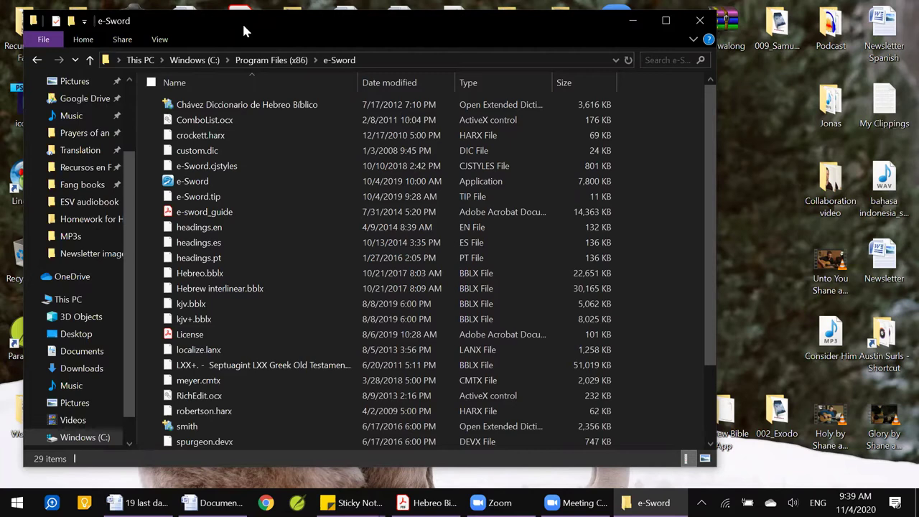
Try to paste the copied Hebreo.bblx file into the e-Sword folder, cancelling the replacement of the existing file
{"action": "left_click_drag", "start_coordinate": [243, 28], "coordinate": [365, 28]}
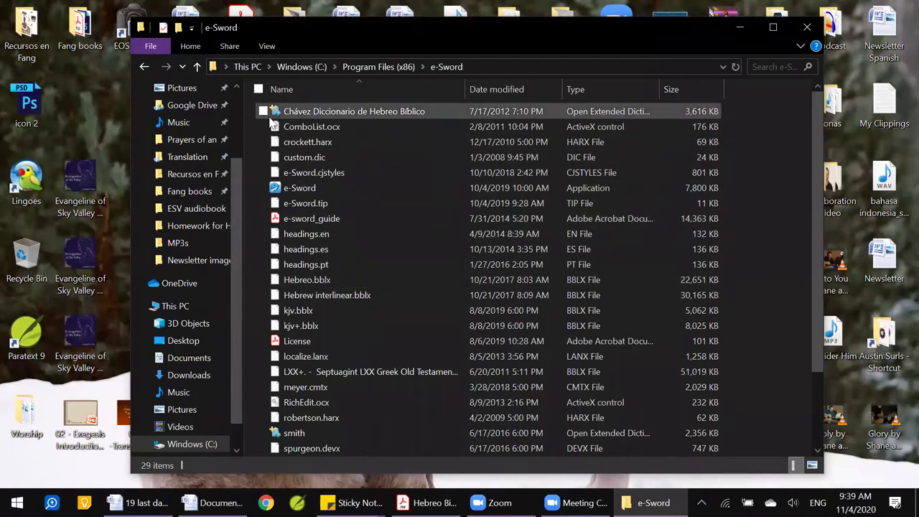
{"action": "right_click", "coordinate": [249, 161]}
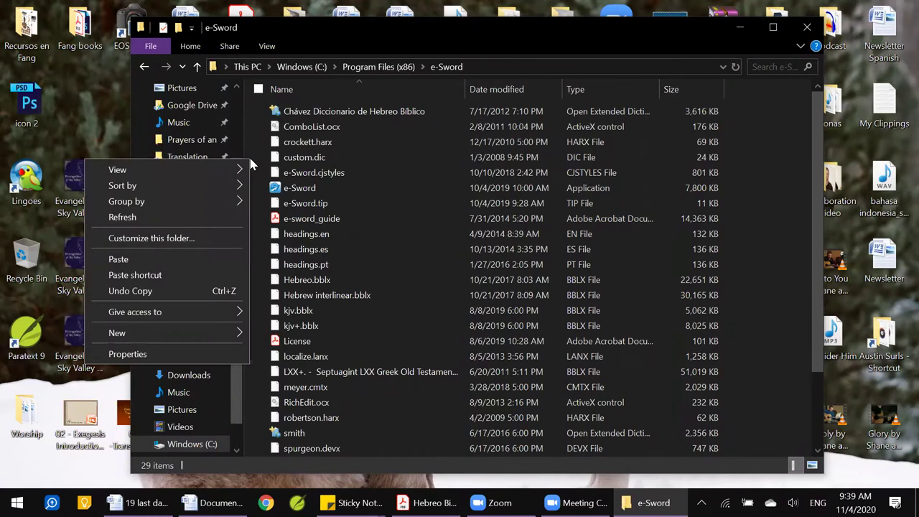
{"action": "left_click", "coordinate": [206, 262]}
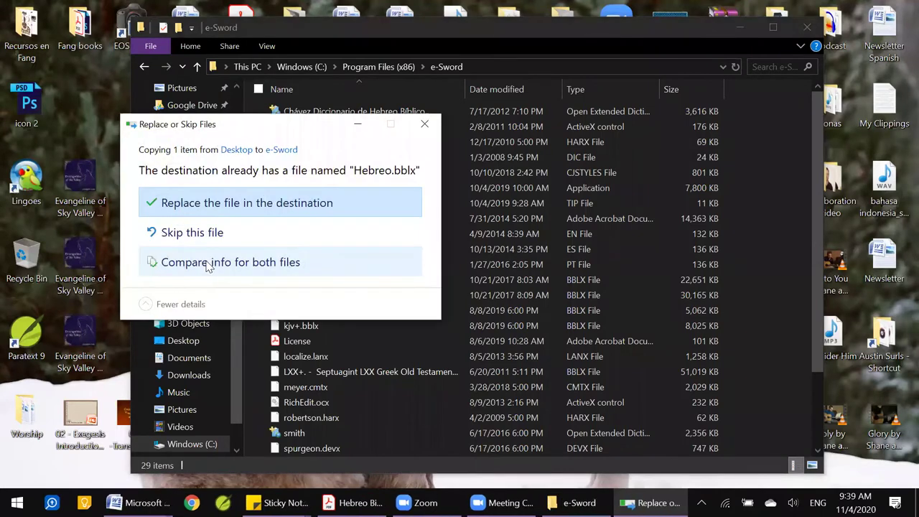
{"action": "left_click", "coordinate": [426, 127]}
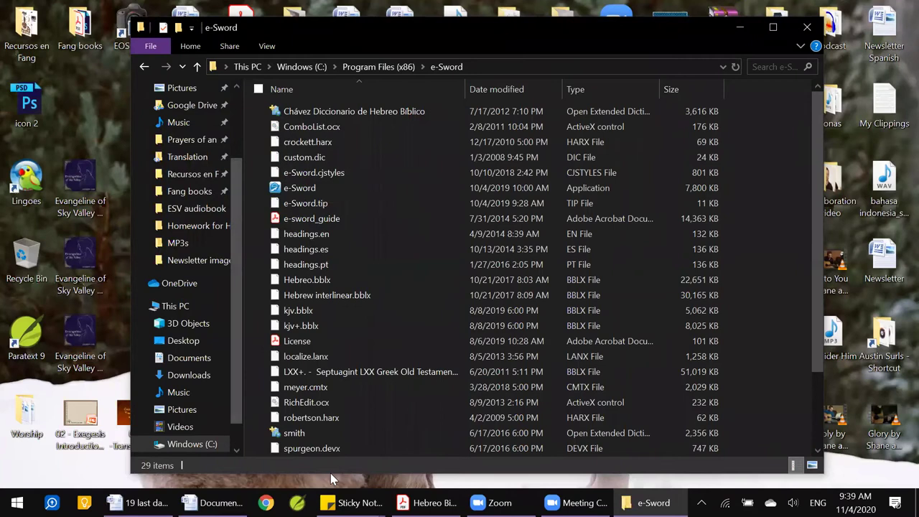
{"action": "left_click", "coordinate": [329, 279]}
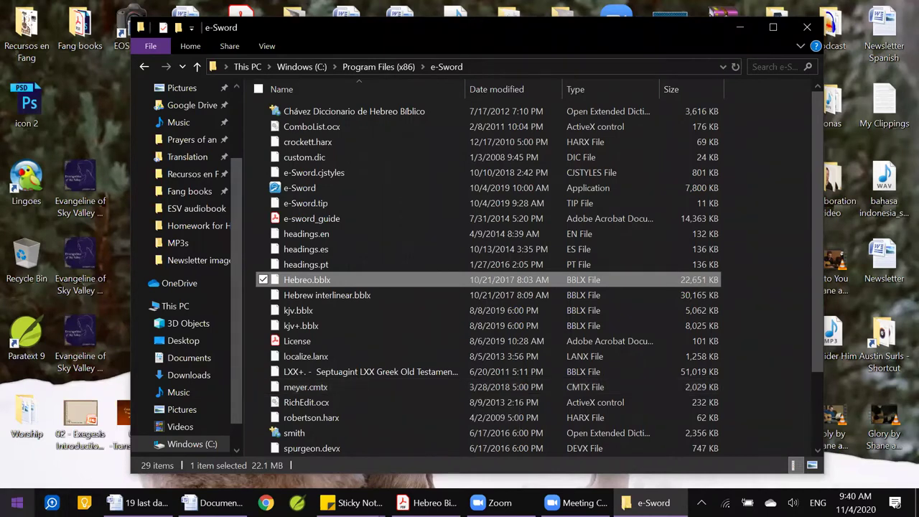
Find and launch the e-Sword application
{"action": "left_click", "coordinate": [17, 503]}
{"action": "type", "text": "e"}
{"action": "key", "text": "BackSpace"}
{"action": "type", "text": "e"}
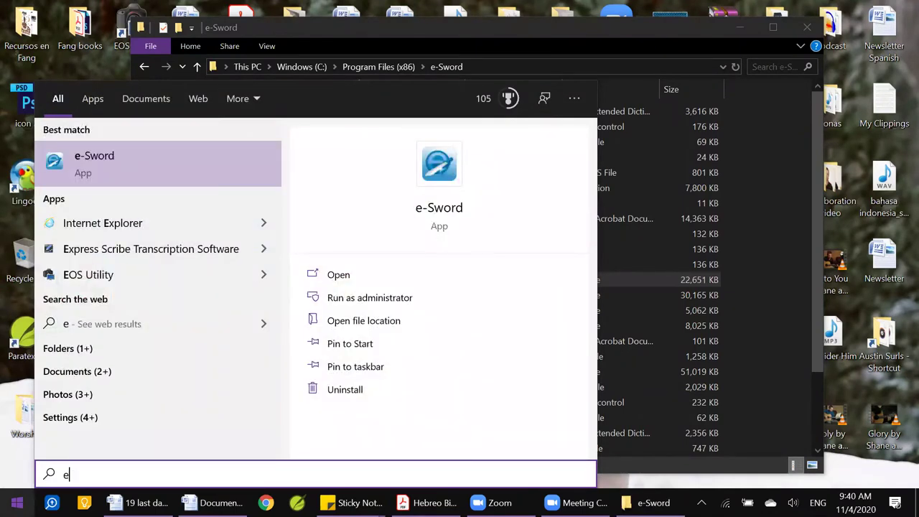
{"action": "key", "text": "Return"}
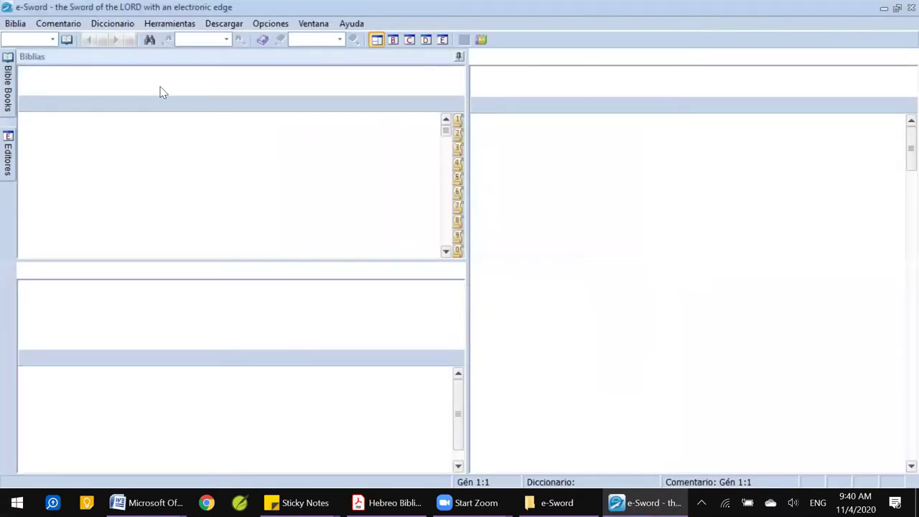
Look up Strong's number H853 from Genesis 1:1 of the HSB3 Bible in the Chávez dictionary
{"action": "left_click", "coordinate": [87, 75]}
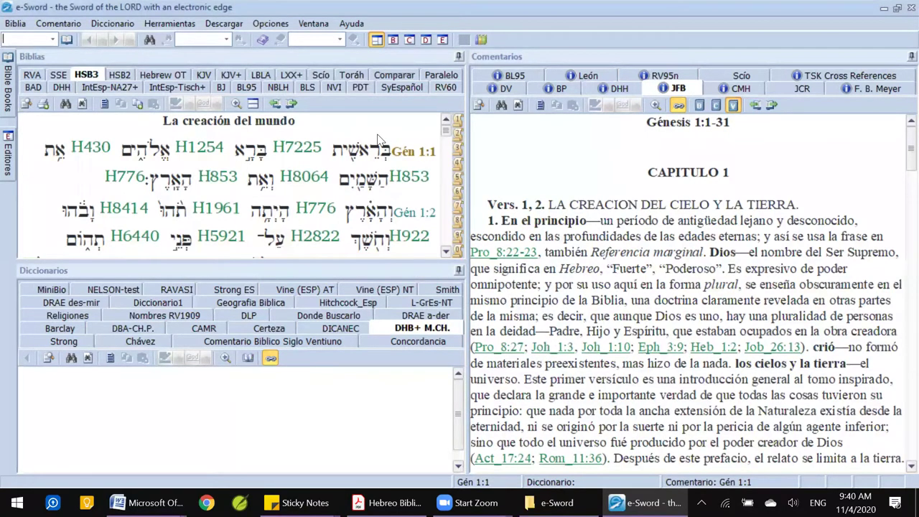
{"action": "left_click", "coordinate": [414, 332]}
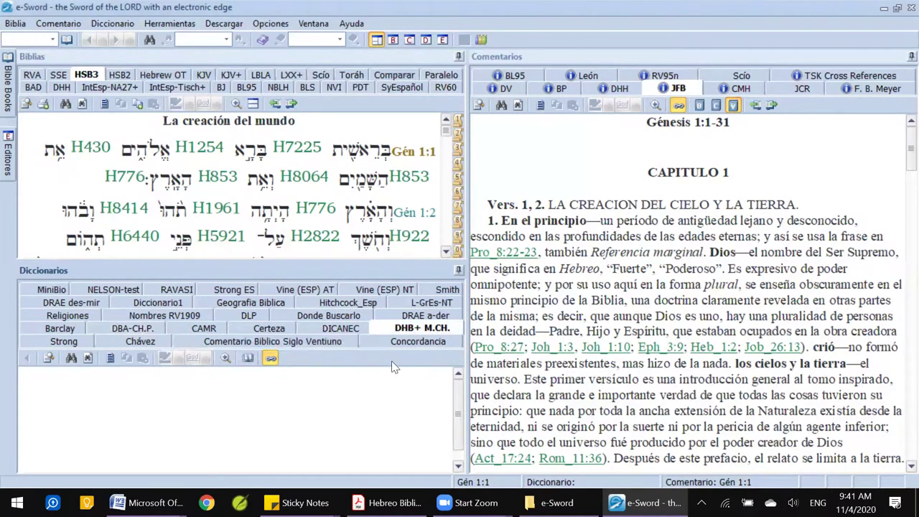
{"action": "left_click", "coordinate": [141, 344]}
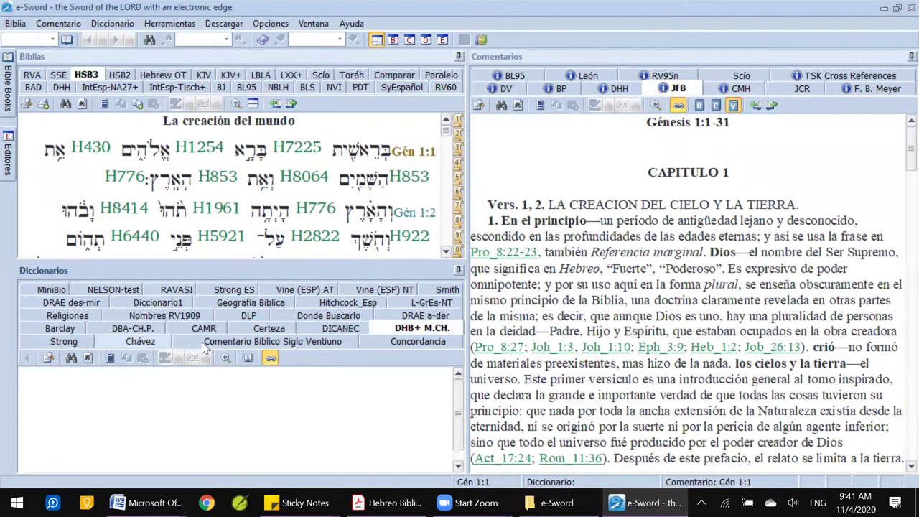
{"action": "left_click", "coordinate": [421, 330]}
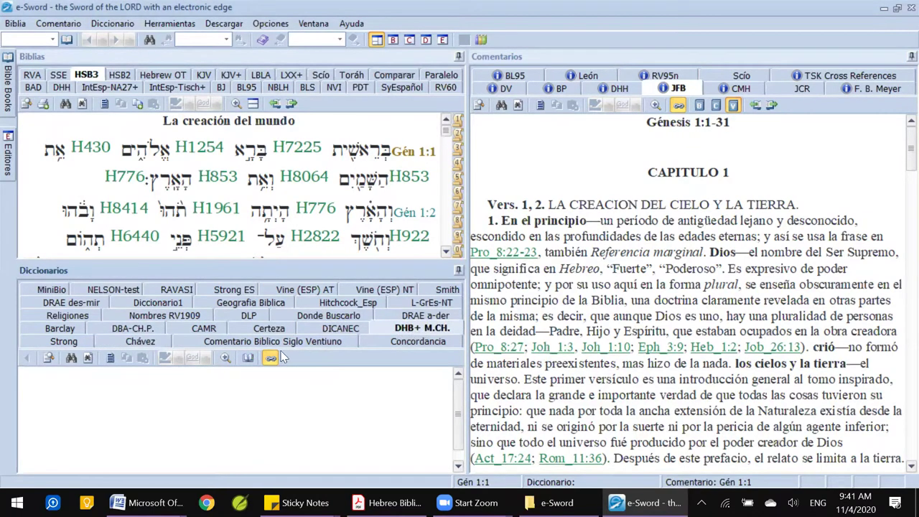
{"action": "left_click", "coordinate": [143, 344]}
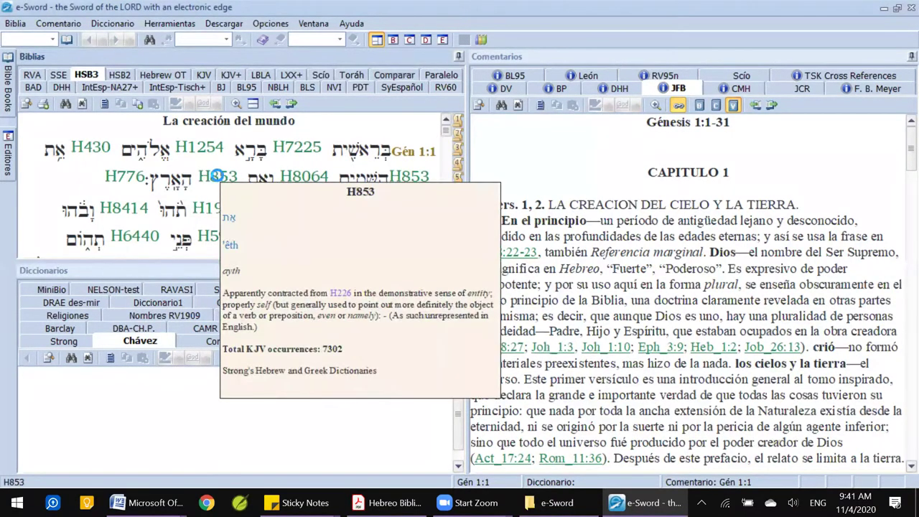
{"action": "left_click", "coordinate": [220, 180]}
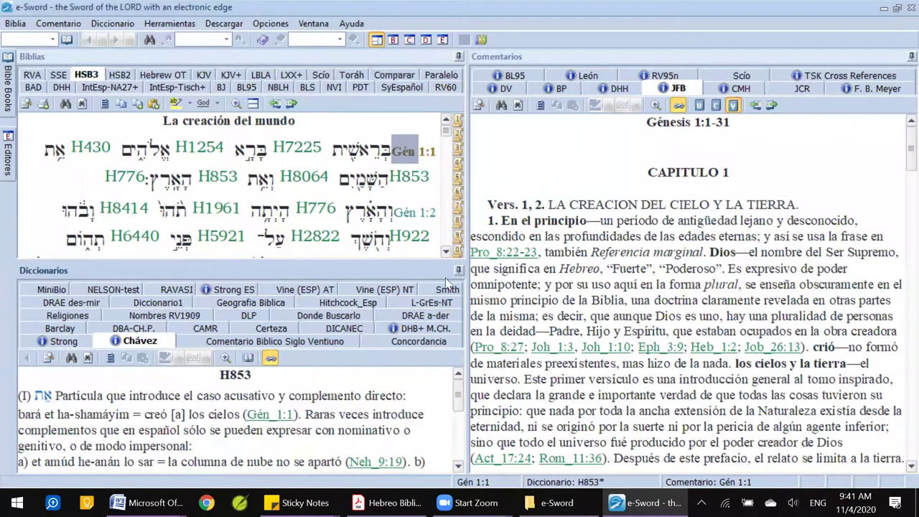
Close e-Sword and its folder window, and move the desktop's Hebreo.bblx file to the Recycle Bin
{"action": "left_click", "coordinate": [909, 9]}
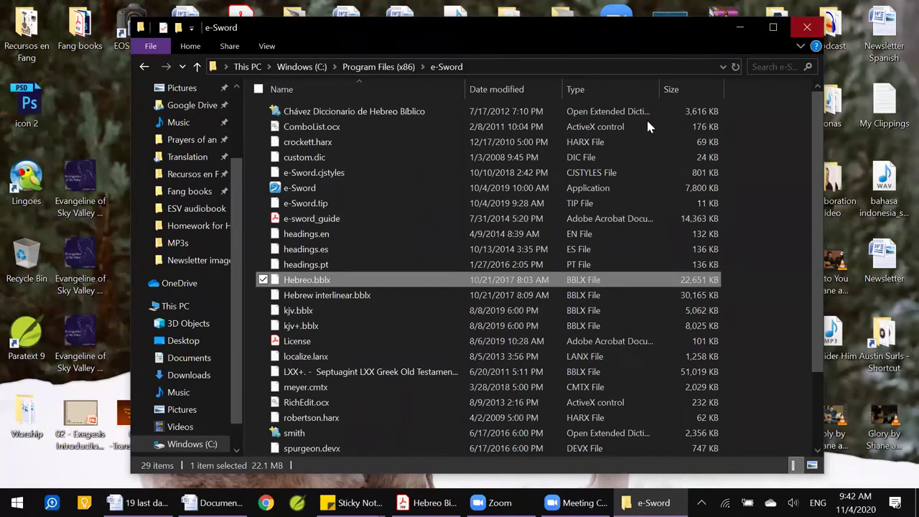
{"action": "left_click", "coordinate": [808, 29]}
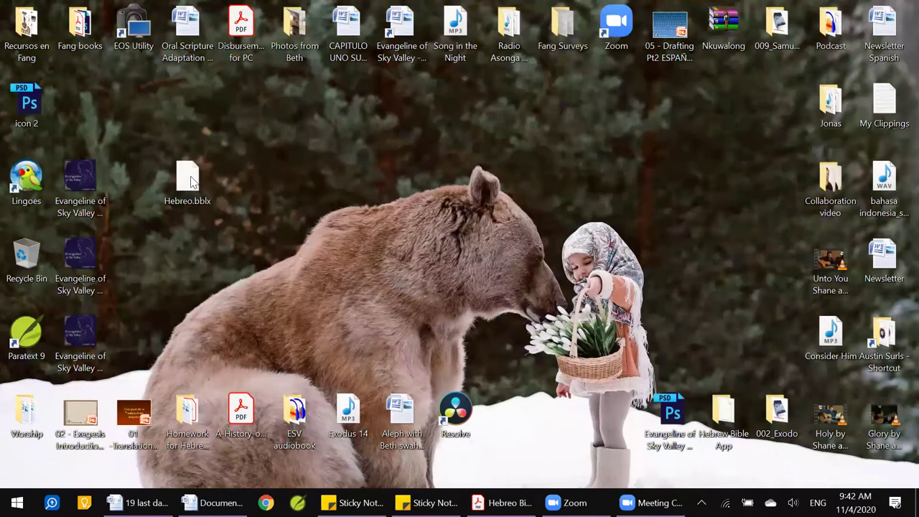
{"action": "left_click_drag", "start_coordinate": [187, 181], "coordinate": [107, 111]}
{"action": "left_click", "coordinate": [361, 207]}
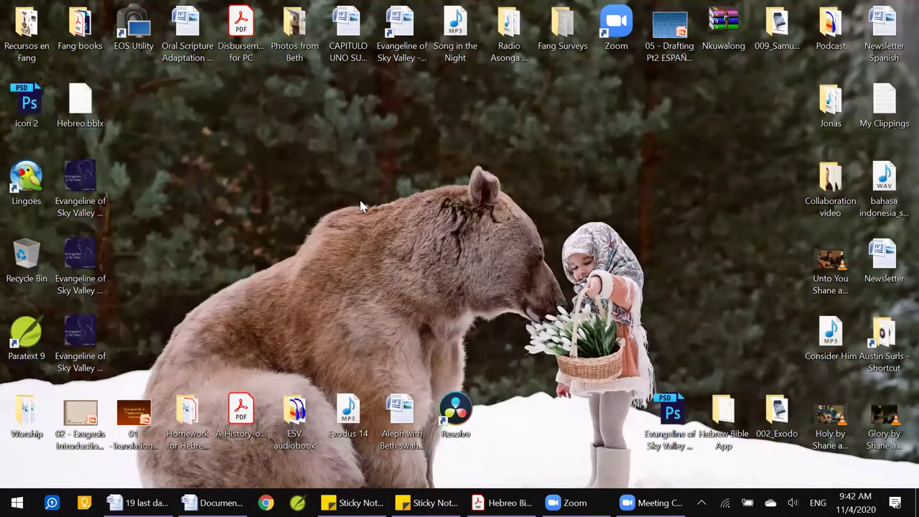
{"action": "left_click_drag", "start_coordinate": [84, 106], "coordinate": [28, 259]}
Switch to Hebreo Biblico.pdf in Adobe Acrobat Reader and show the Vocabulario section of the "Analisis del verbo en Qal (I)" lesson
{"action": "key", "text": "alt+Tab"}
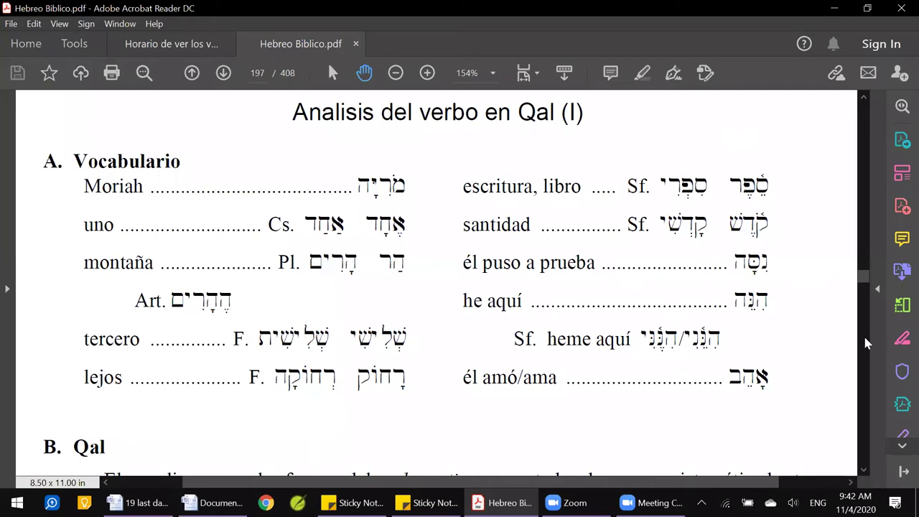
{"action": "scroll", "coordinate": [866, 343], "scroll_direction": "down", "scroll_amount": 10}
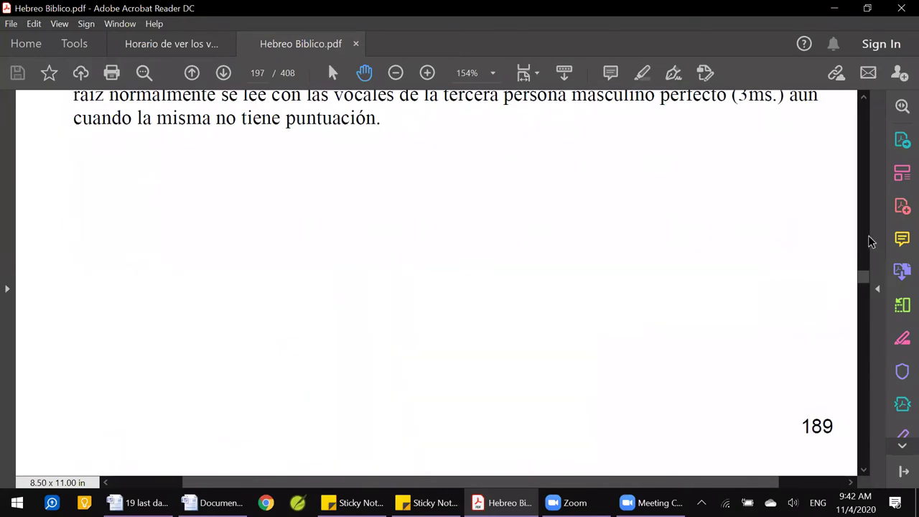
{"action": "scroll", "coordinate": [867, 235], "scroll_direction": "down", "scroll_amount": 5}
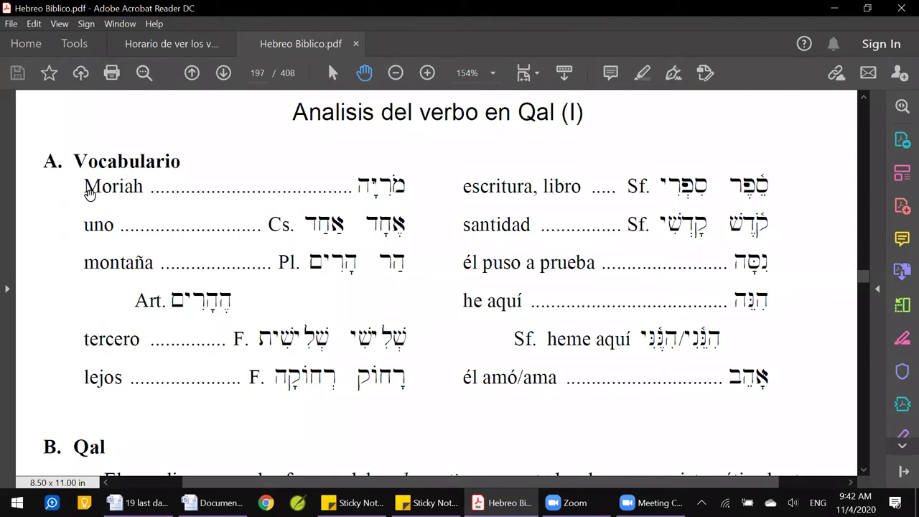
Point out the vocabulary entry "Moriah" and the Cs. form of "uno" by briefly selecting their text, clearing each selection
{"action": "left_click_drag", "start_coordinate": [84, 186], "coordinate": [142, 199]}
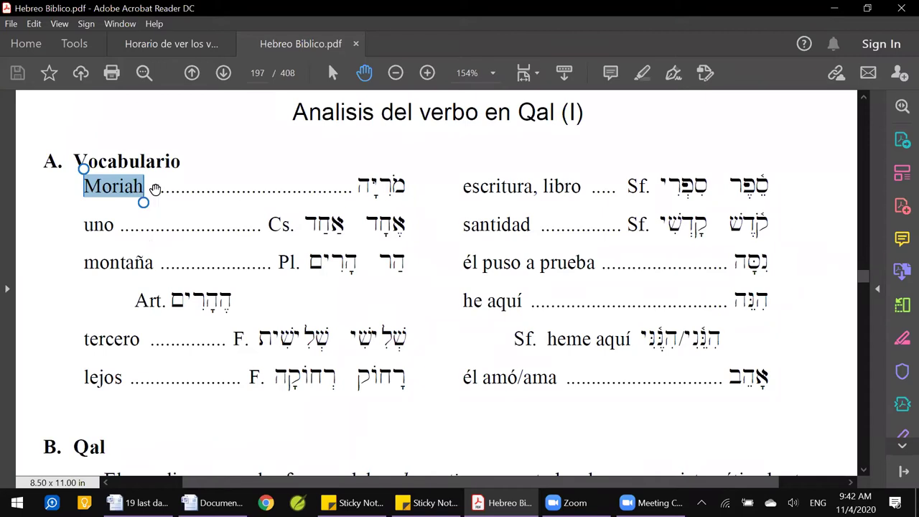
{"action": "left_click", "coordinate": [147, 193]}
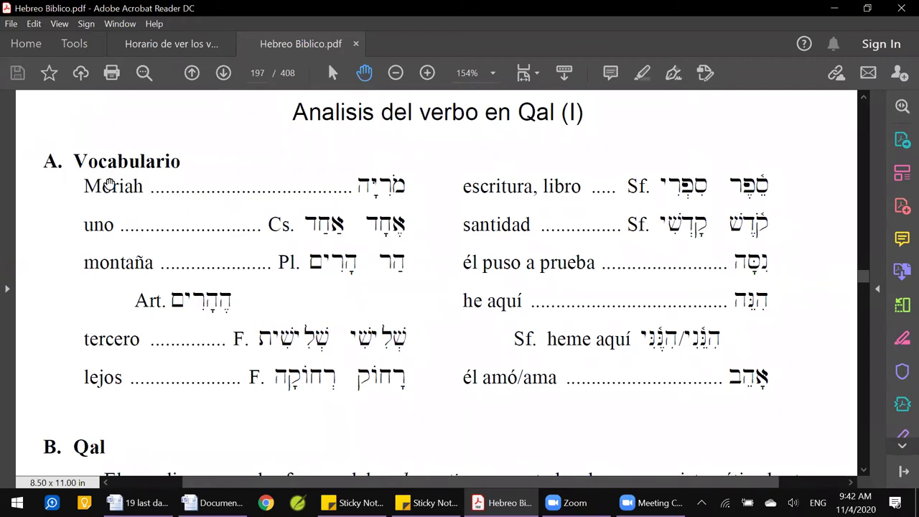
{"action": "left_click_drag", "start_coordinate": [84, 186], "coordinate": [144, 186]}
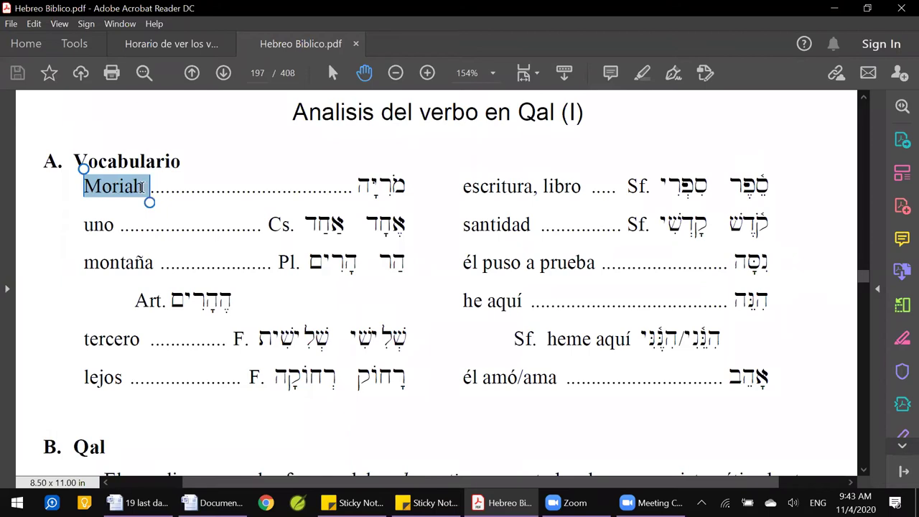
{"action": "left_click", "coordinate": [232, 234]}
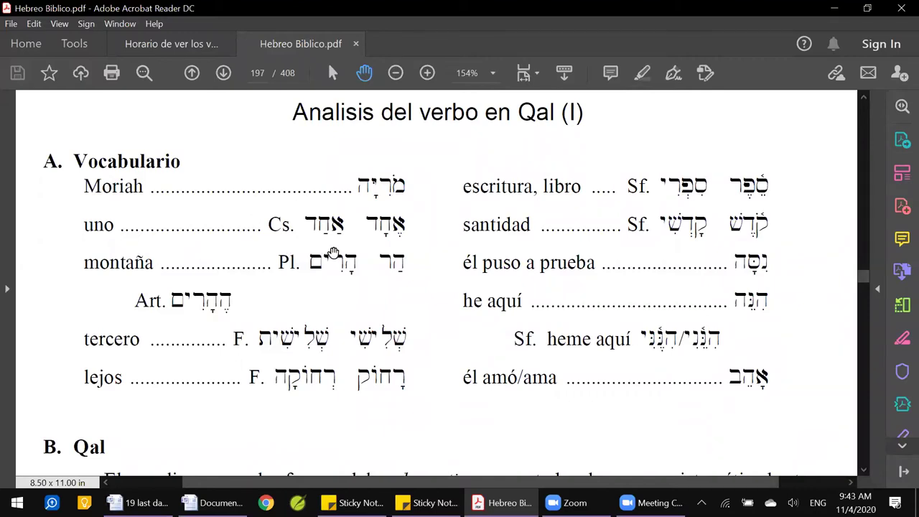
{"action": "double_click", "coordinate": [304, 224]}
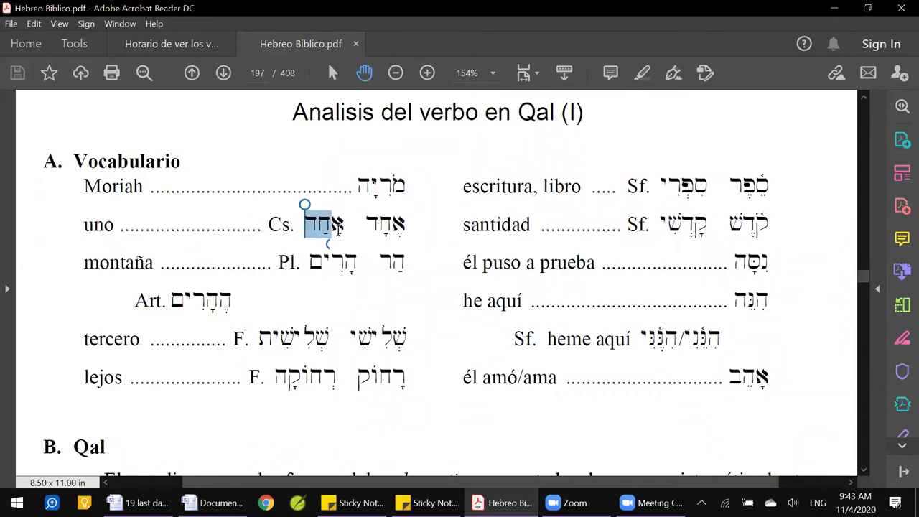
{"action": "left_click", "coordinate": [457, 263]}
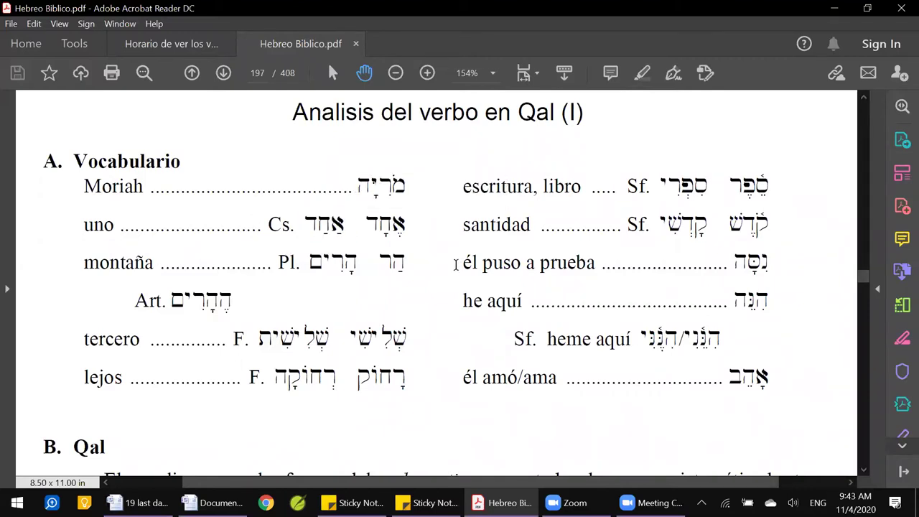